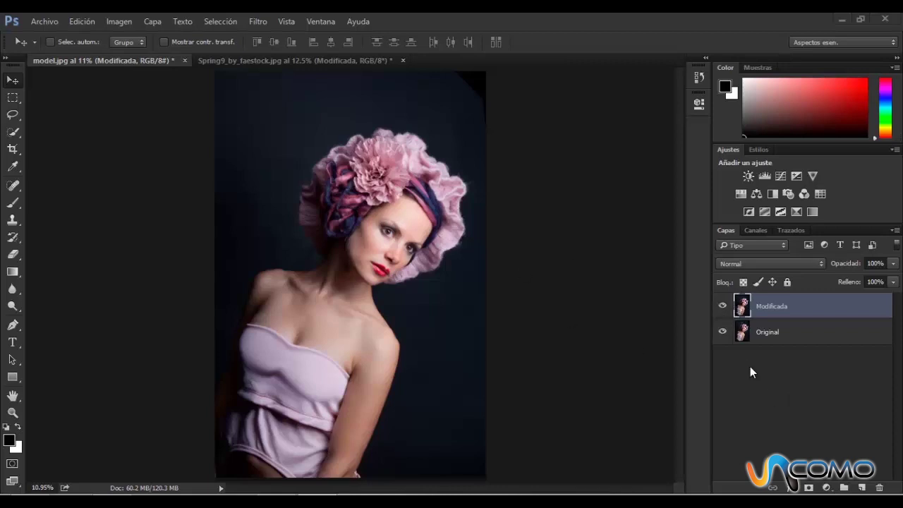
# Hide and reshow the Modificada layer to compare with the original, then switch to Spring9_by_faestock.jpg.
pyautogui.click(722, 307)
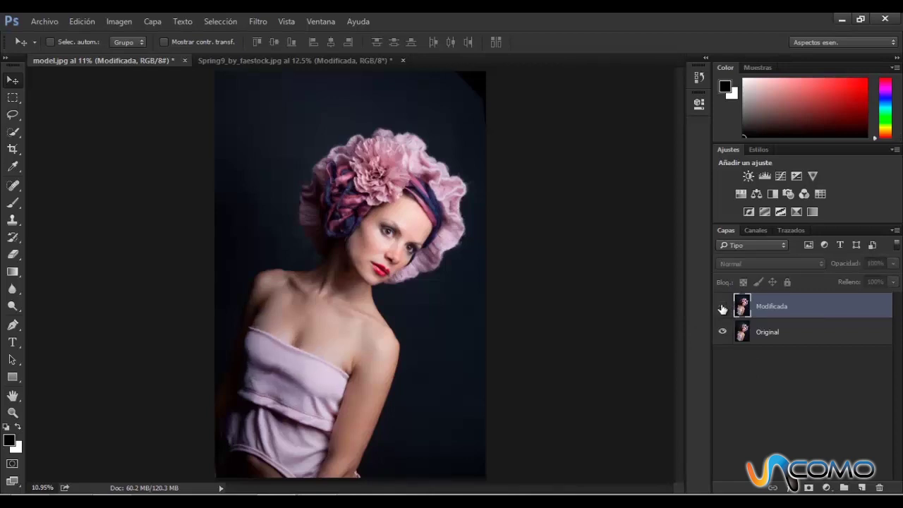
pyautogui.click(722, 308)
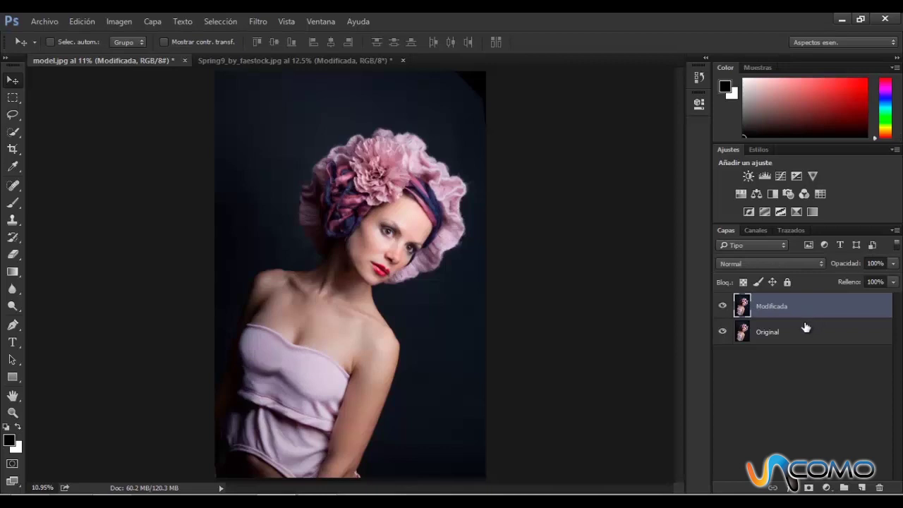
pyautogui.click(271, 62)
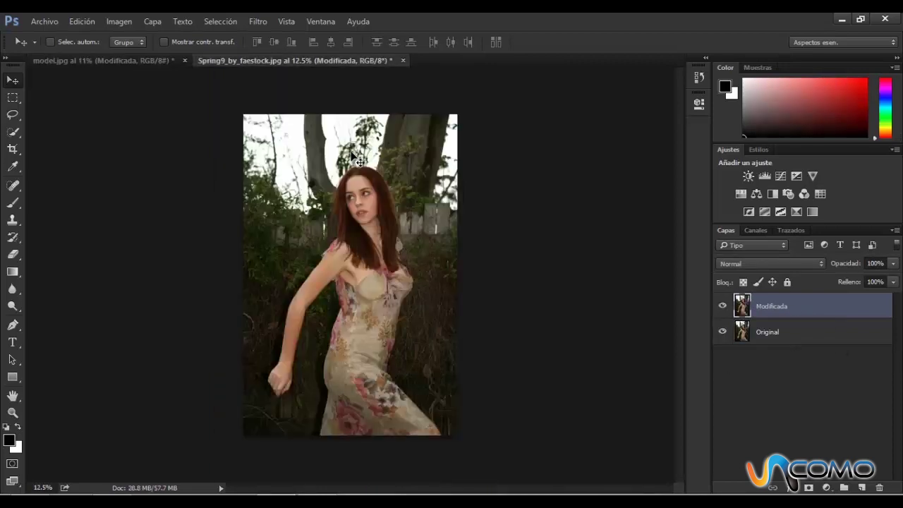
# Toggle the Modificada layer off and on to compare the floral-dress retouch, then return to model.jpg.
pyautogui.click(723, 307)
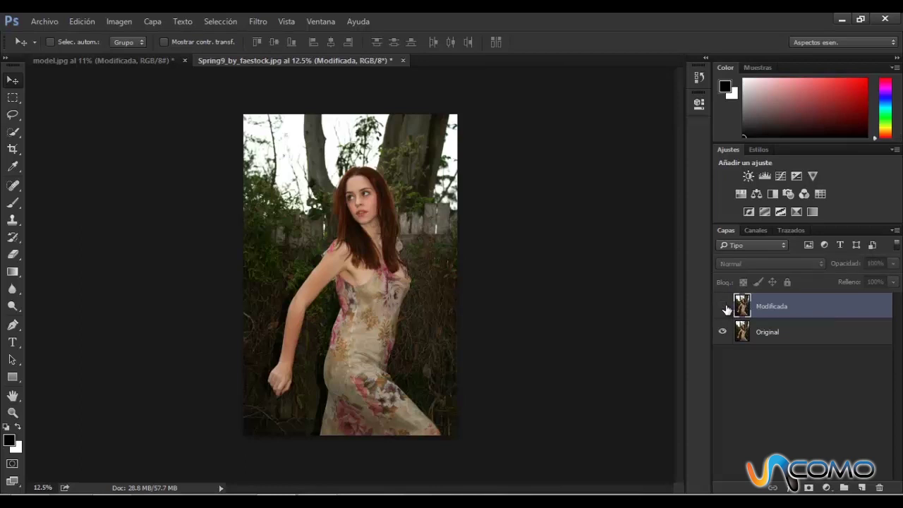
pyautogui.click(726, 308)
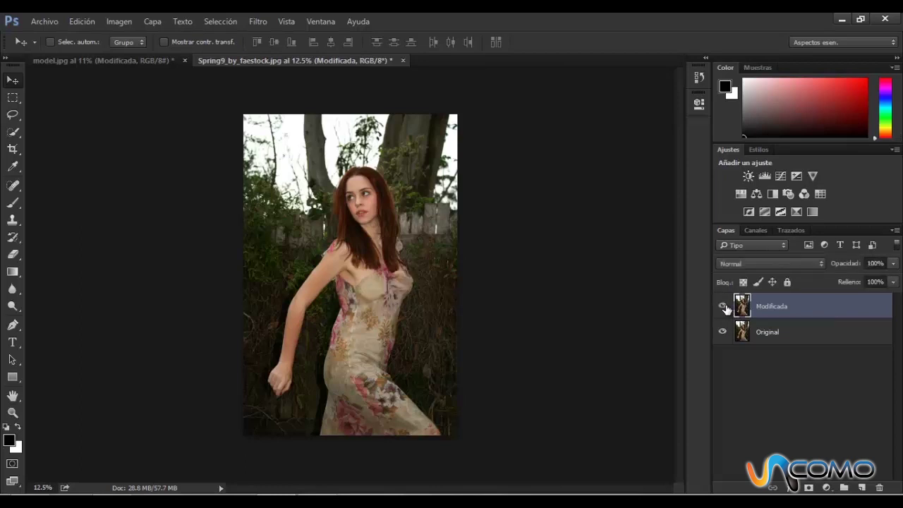
pyautogui.click(105, 62)
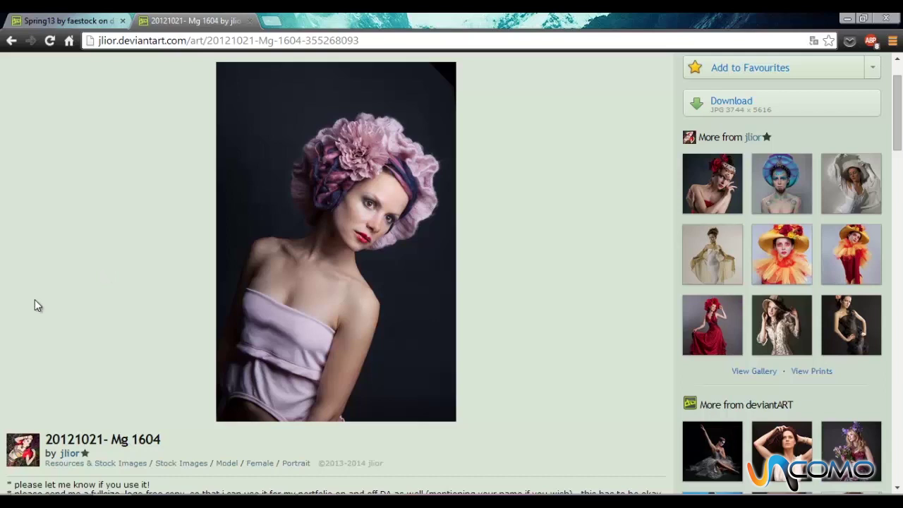
# View the faestock Spring13 stock page in the browser, then return to Photoshop.
pyautogui.click(46, 22)
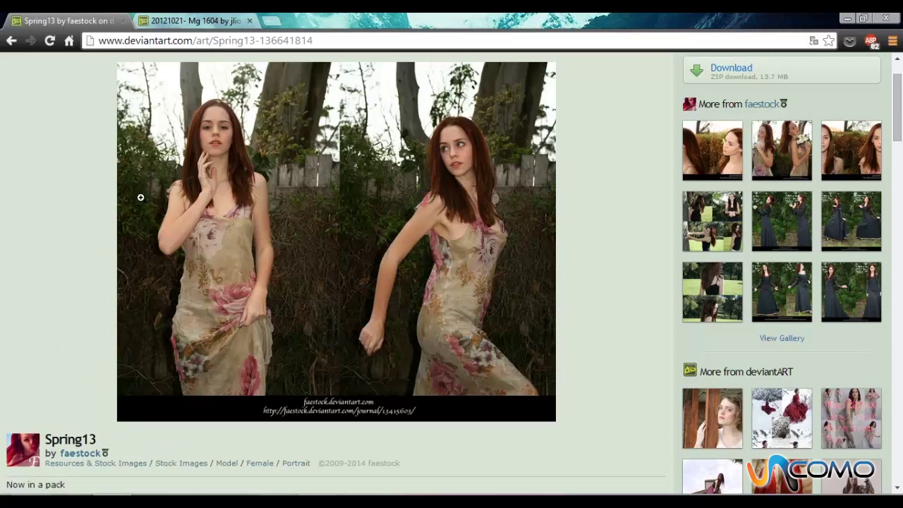
pyautogui.hotkey('alt', 'Tab')
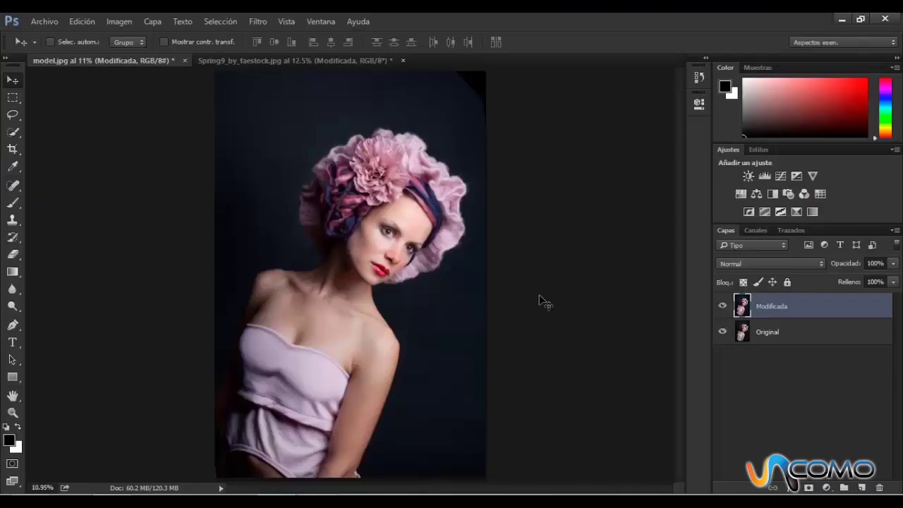
# Hide Modificada and duplicate the Original layer into 'Original copia'.
pyautogui.click(722, 306)
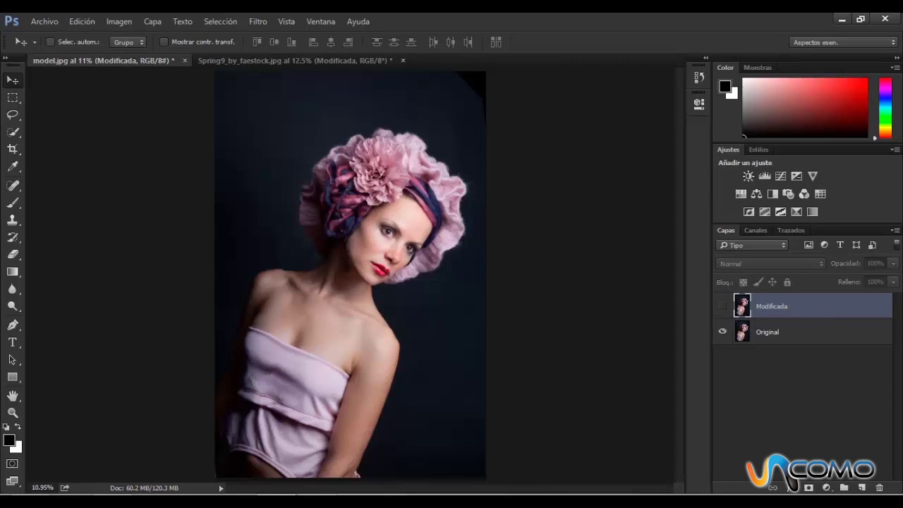
pyautogui.click(813, 332)
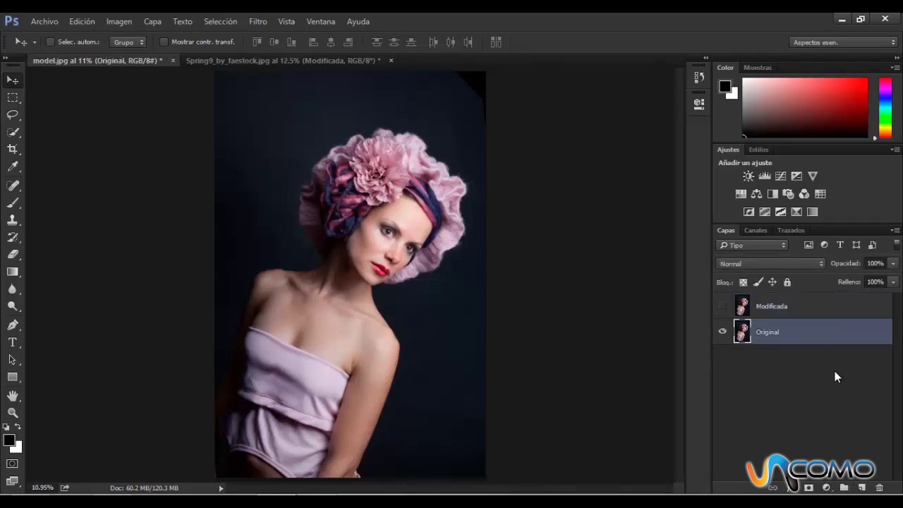
pyautogui.hotkey('ctrl', 'j')
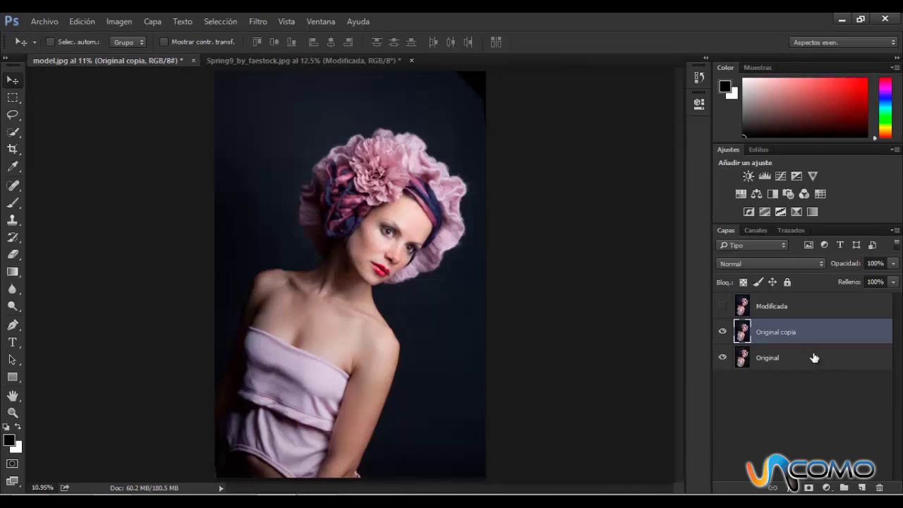
# Open Liquify on Original copia with the Bloat tool and Advanced Mode, brush size 918.
pyautogui.click(262, 22)
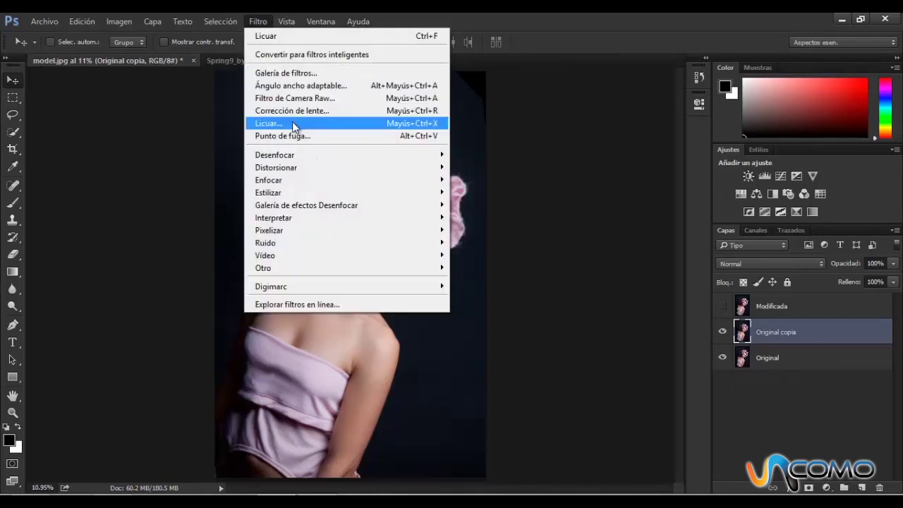
pyautogui.click(292, 122)
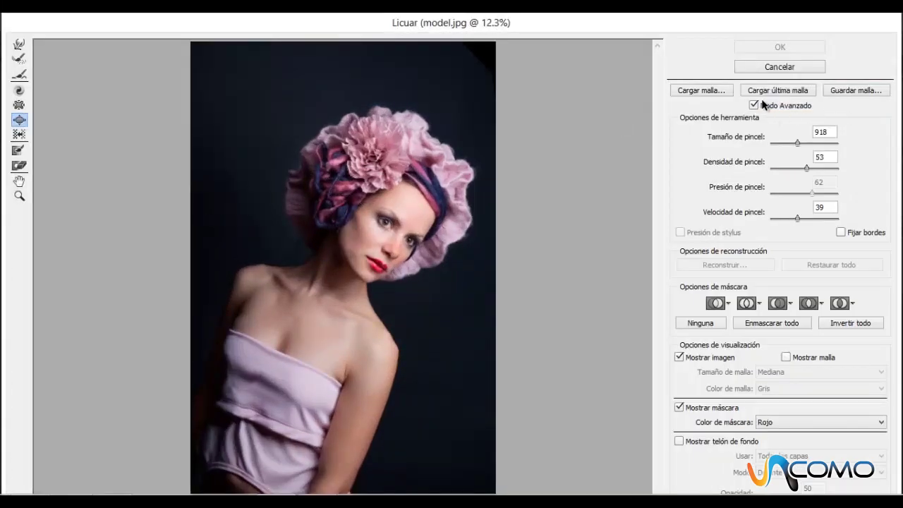
pyautogui.click(762, 103)
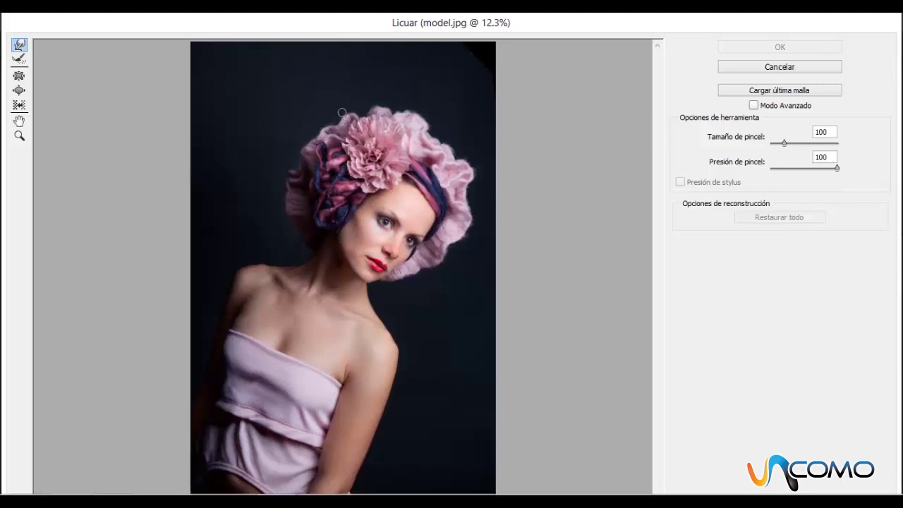
pyautogui.click(23, 91)
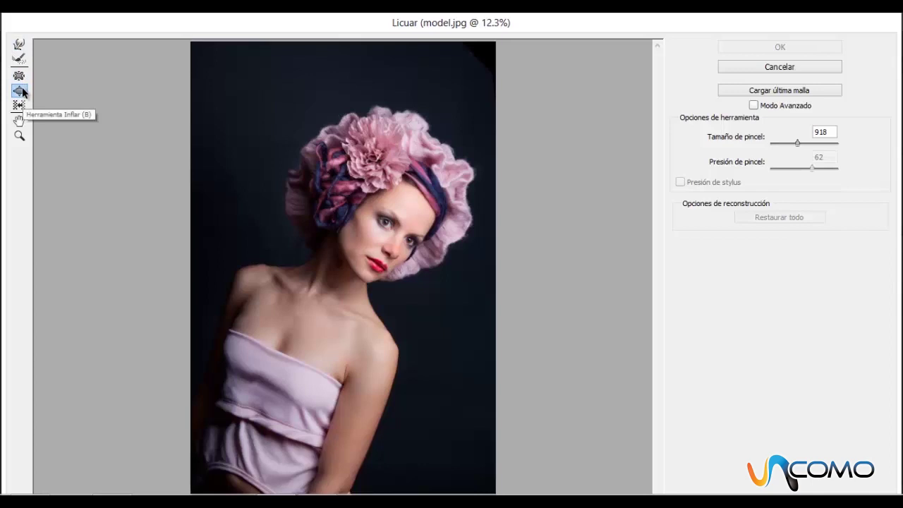
pyautogui.click(754, 105)
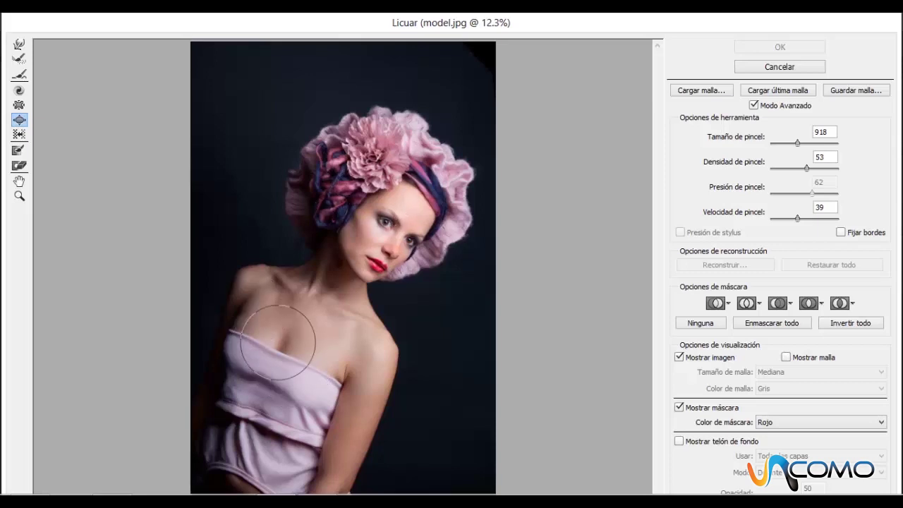
# Make a first bloat stroke on the chest and set brush speed to 38.
pyautogui.moveTo(268, 315); pyautogui.dragTo(237, 353)
pyautogui.click(800, 218)
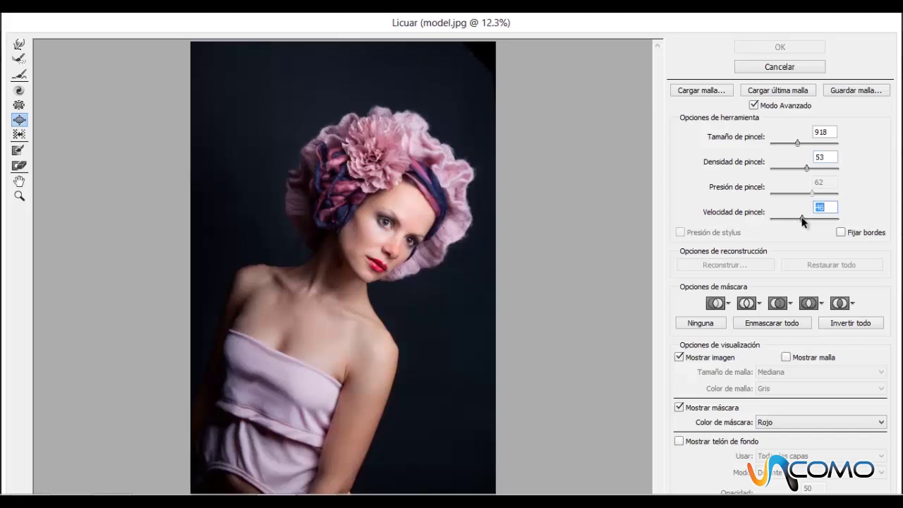
pyautogui.moveTo(802, 222); pyautogui.dragTo(799, 221)
pyautogui.moveTo(797, 218); pyautogui.dragTo(794, 220)
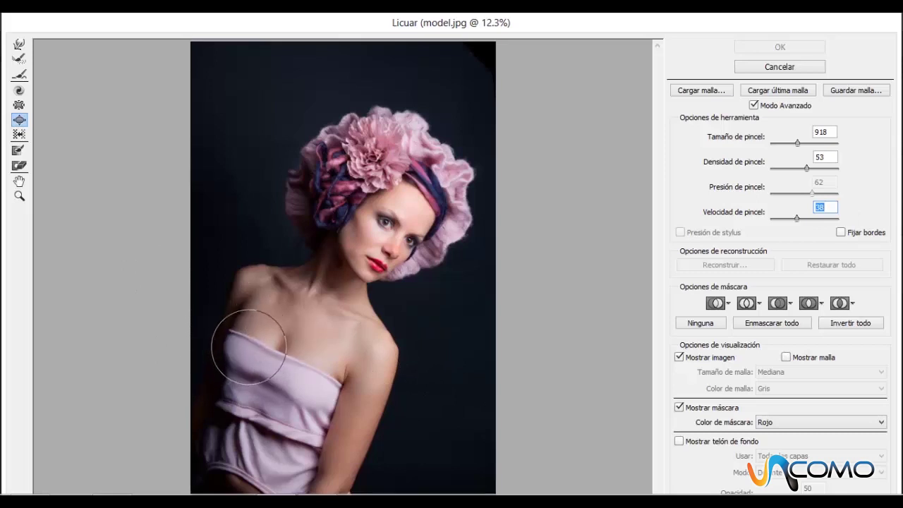
pyautogui.click(237, 344)
# Bloat across the chest and the right side of the bust at speed 38.
pyautogui.moveTo(236, 343)
pyautogui.mouseDown()
pyautogui.moveTo(226, 359)
pyautogui.moveTo(244, 341)
pyautogui.moveTo(242, 312)
pyautogui.moveTo(239, 322)
pyautogui.mouseUp()
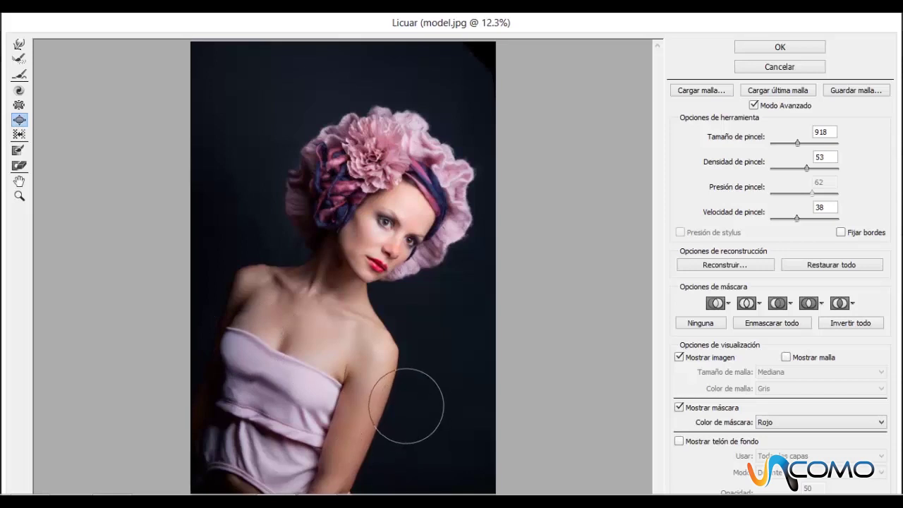
pyautogui.moveTo(239, 345)
pyautogui.mouseDown()
pyautogui.moveTo(308, 356)
pyautogui.moveTo(302, 363)
pyautogui.mouseUp()
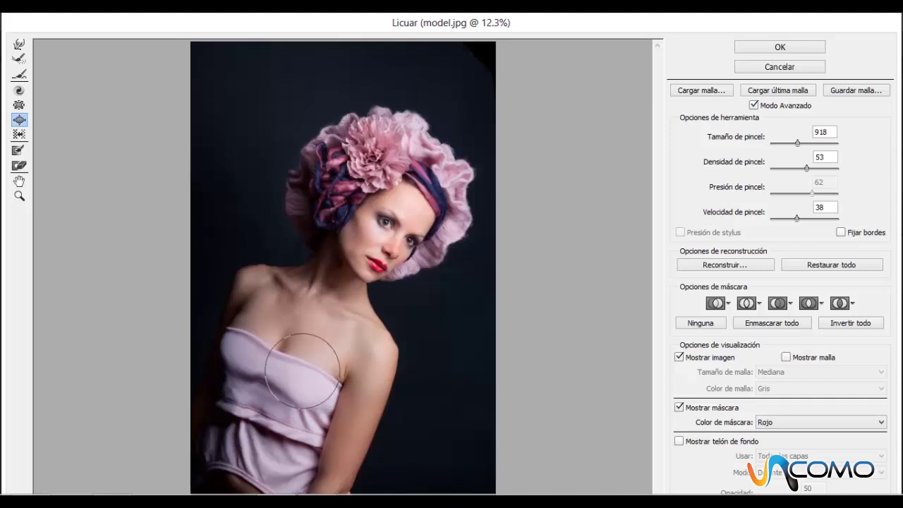
pyautogui.moveTo(301, 363)
pyautogui.mouseDown()
pyautogui.moveTo(298, 386)
pyautogui.moveTo(238, 367)
pyautogui.moveTo(288, 366)
pyautogui.moveTo(305, 353)
pyautogui.mouseUp()
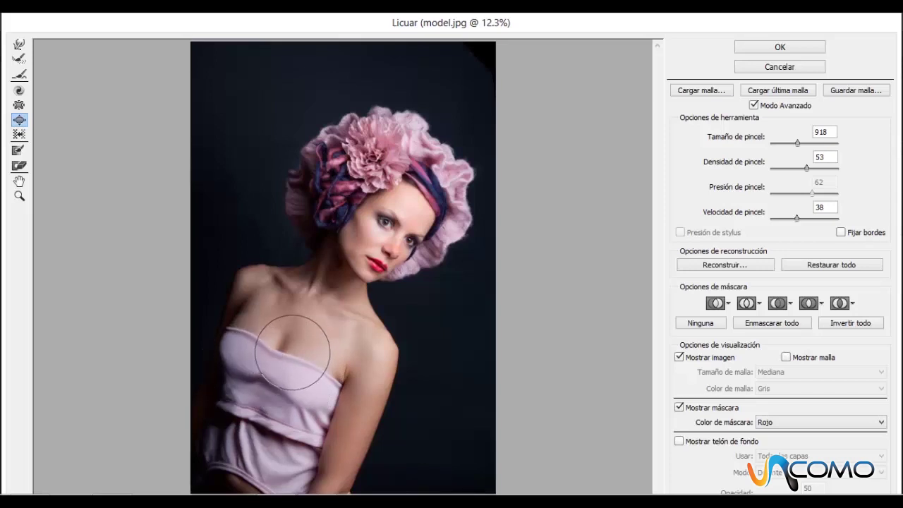
pyautogui.click(806, 168)
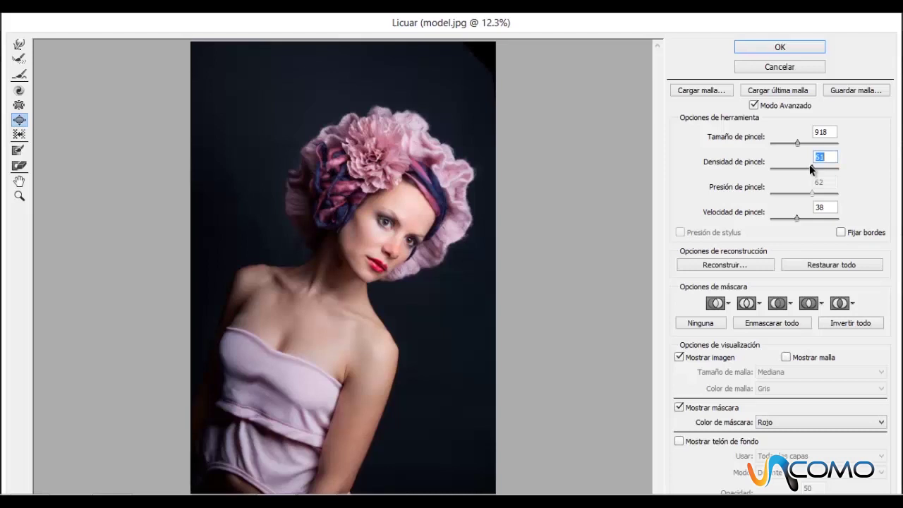
# Bloat both breasts further to fill them out, raising brush speed to 50.
pyautogui.moveTo(299, 386)
pyautogui.mouseDown()
pyautogui.moveTo(297, 368)
pyautogui.moveTo(309, 367)
pyautogui.moveTo(302, 384)
pyautogui.moveTo(312, 368)
pyautogui.mouseUp()
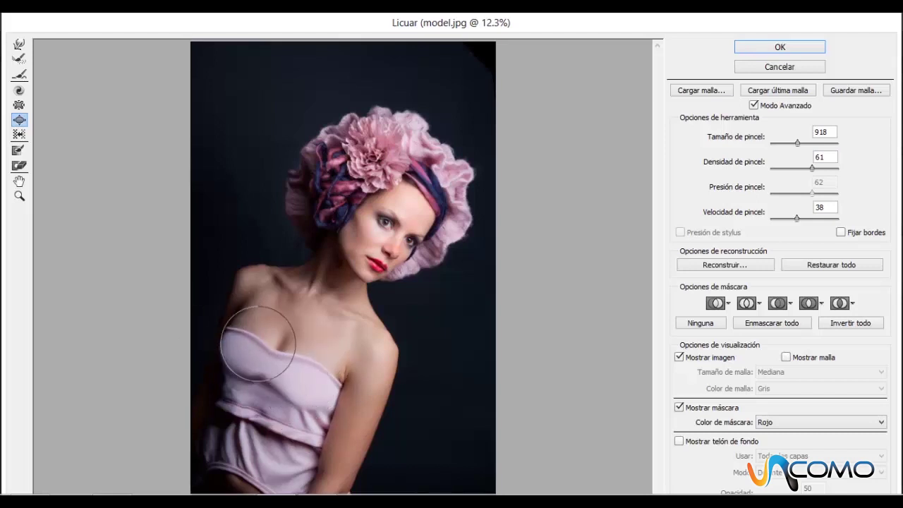
pyautogui.moveTo(258, 343); pyautogui.dragTo(316, 372)
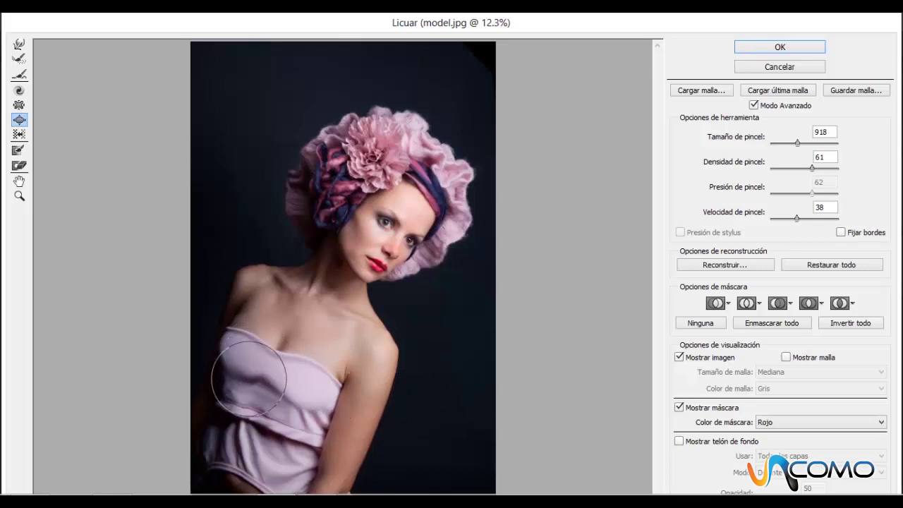
pyautogui.moveTo(248, 378); pyautogui.dragTo(390, 430)
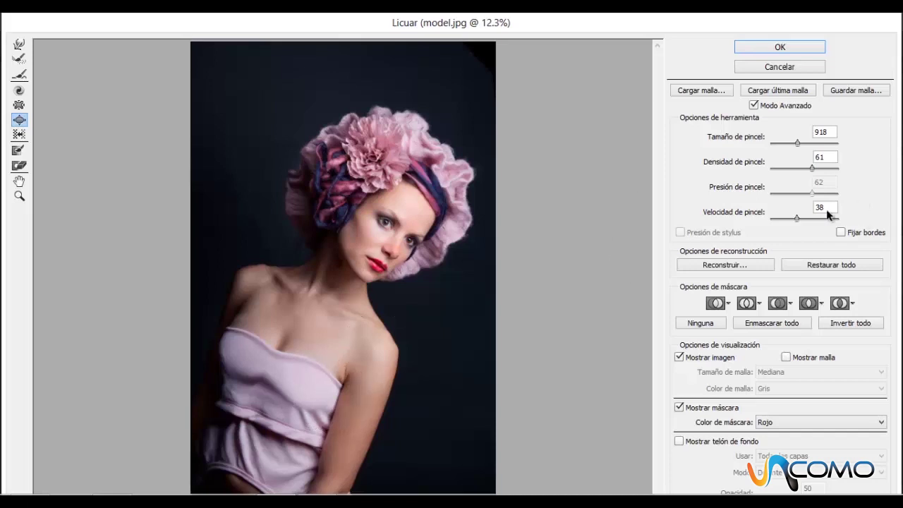
pyautogui.moveTo(799, 215); pyautogui.dragTo(805, 217)
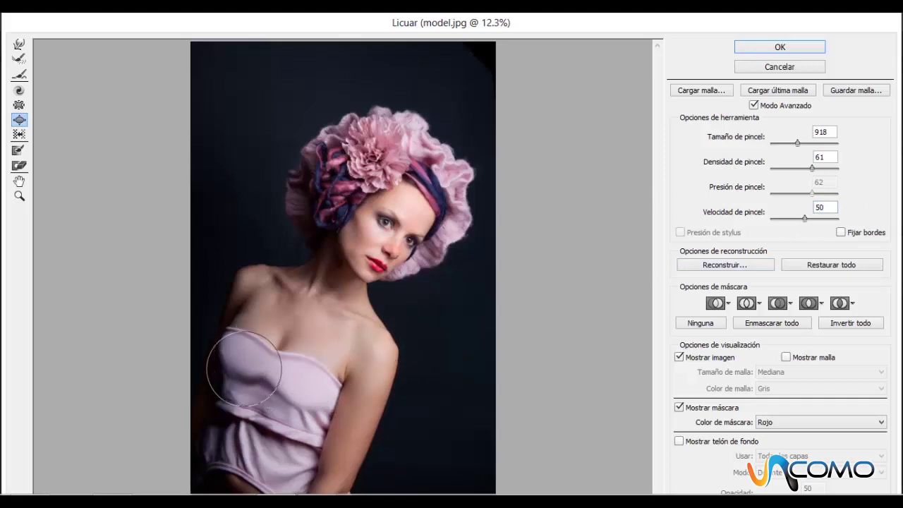
pyautogui.moveTo(212, 346); pyautogui.dragTo(242, 363)
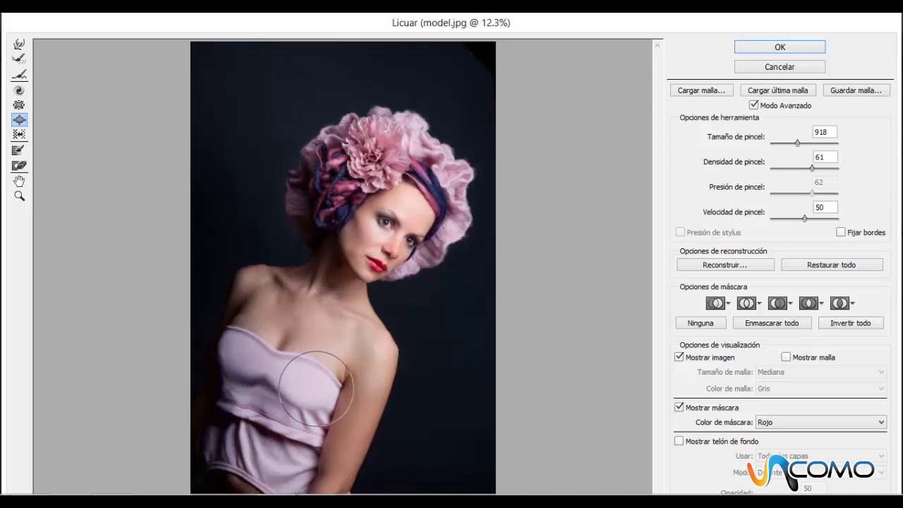
# Raise brush density to 65, enlarge the left breast further, and apply the Liquify result.
pyautogui.click(812, 170)
pyautogui.moveTo(812, 169); pyautogui.dragTo(816, 170)
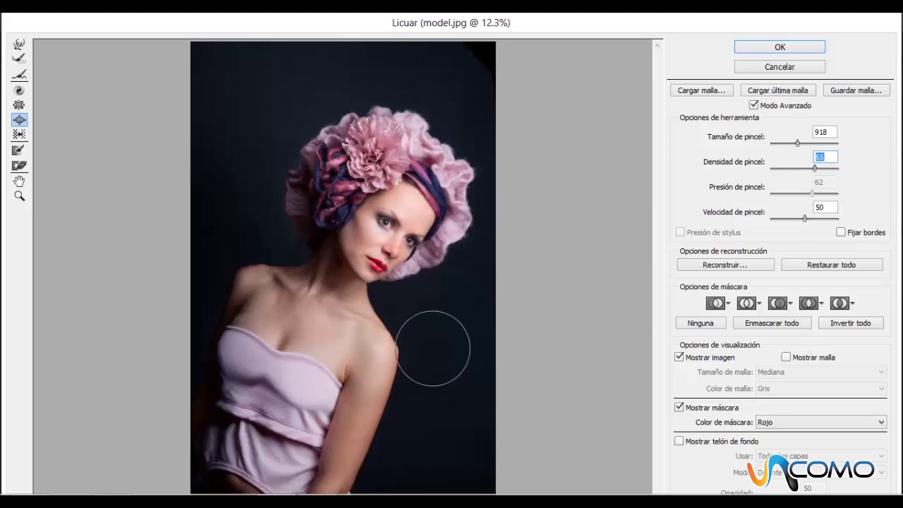
pyautogui.click(317, 374)
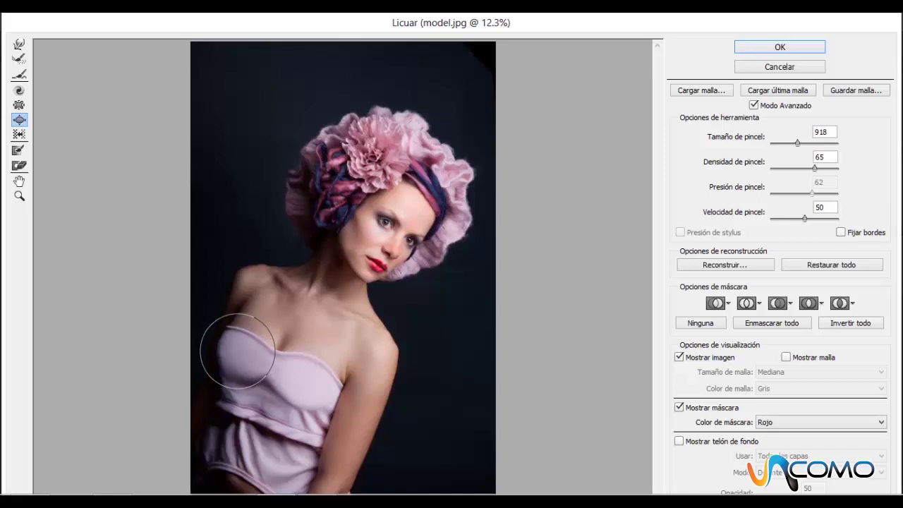
pyautogui.moveTo(238, 350); pyautogui.dragTo(308, 378)
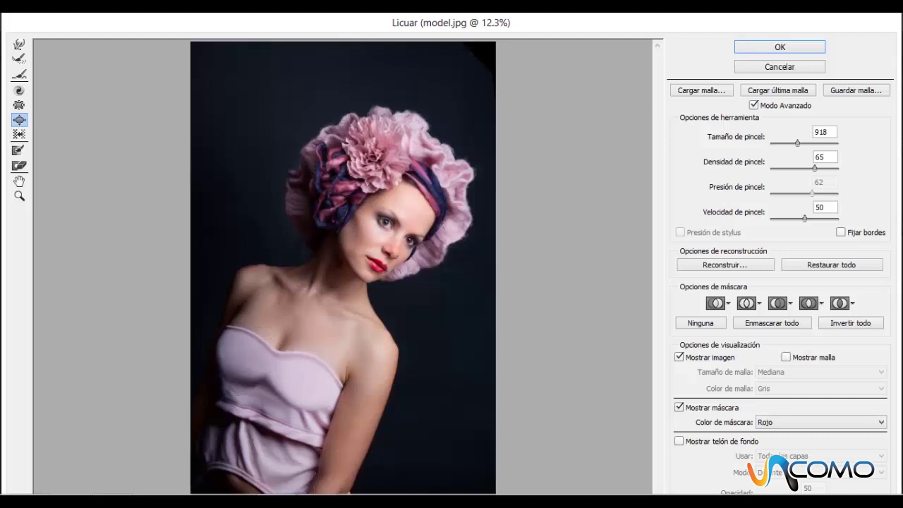
pyautogui.click(765, 46)
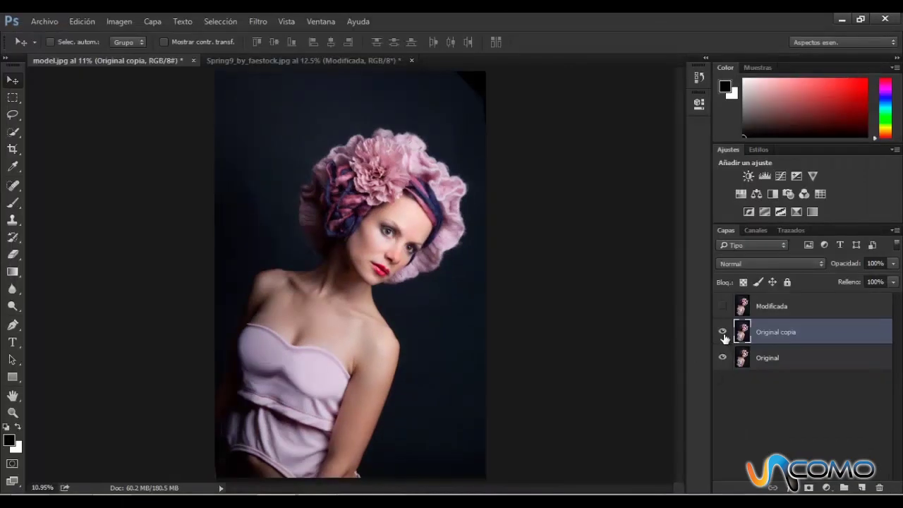
pyautogui.click(722, 333)
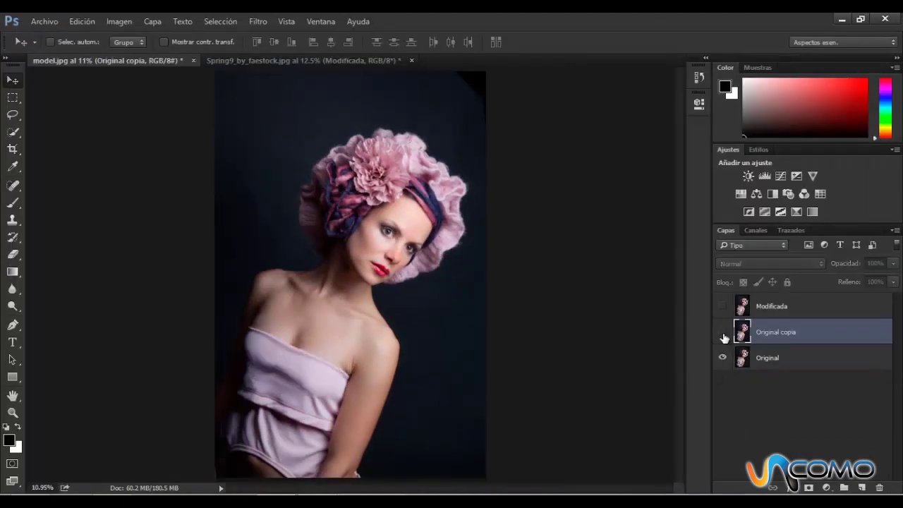
pyautogui.click(722, 333)
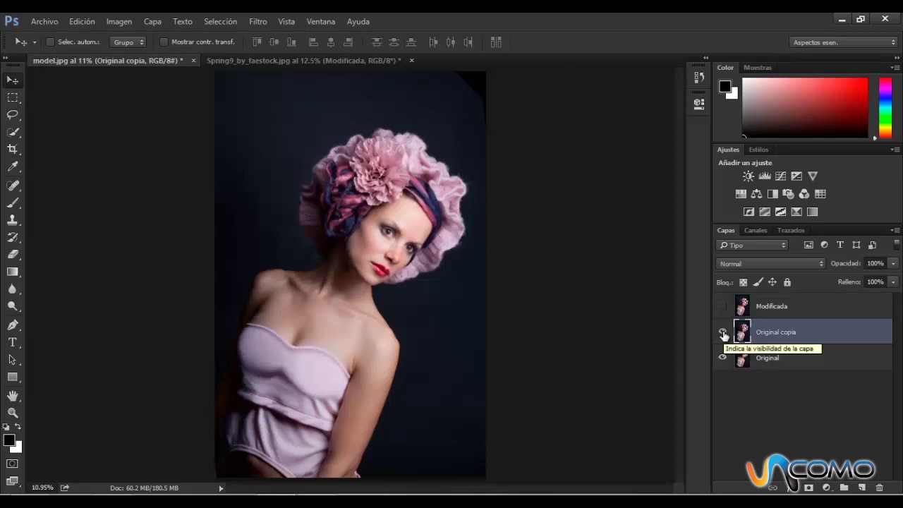
pyautogui.click(722, 333)
pyautogui.click(722, 305)
pyautogui.click(722, 306)
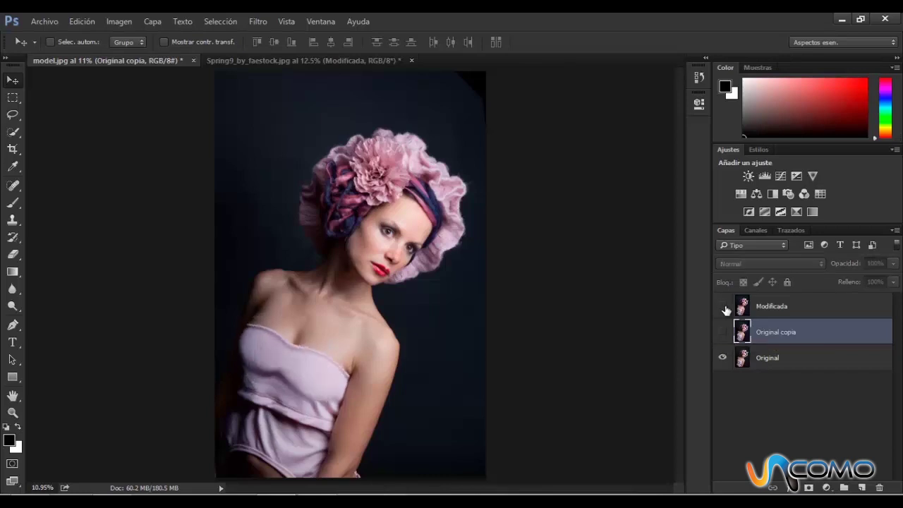
pyautogui.click(722, 332)
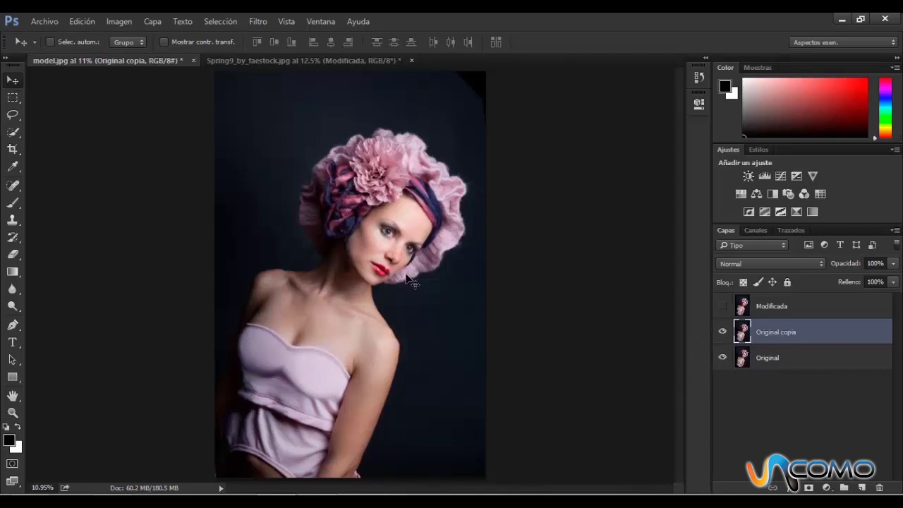
# Zoom in on the model's face to 50% and return to the Move tool.
pyautogui.press('z')
pyautogui.moveTo(408, 279); pyautogui.dragTo(407, 269)
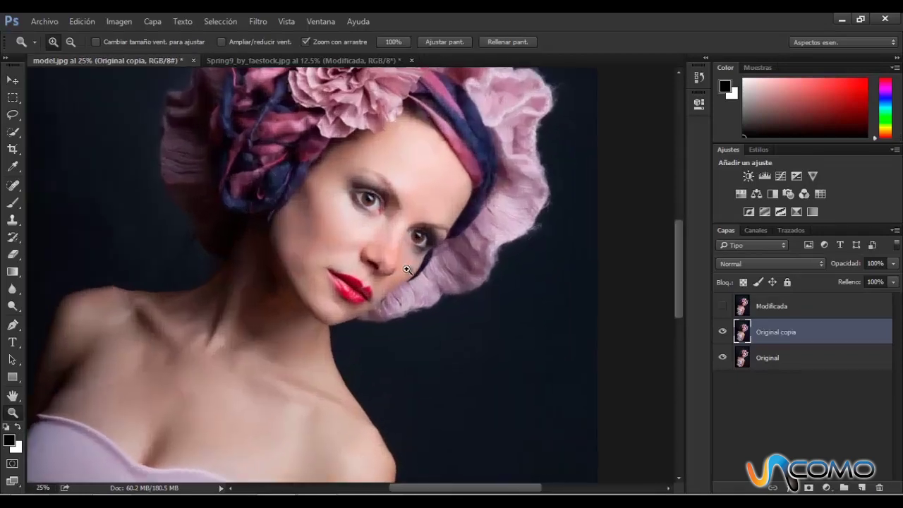
pyautogui.click(407, 269)
pyautogui.click(409, 238)
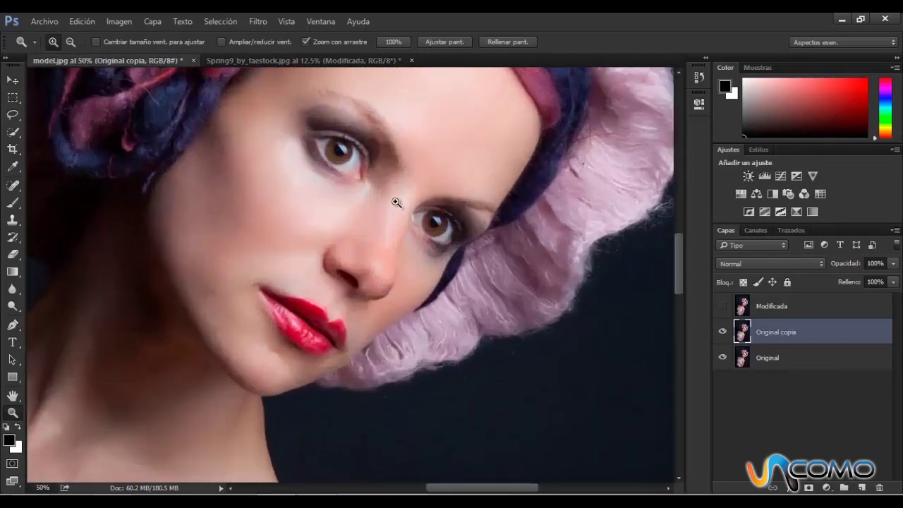
pyautogui.click(13, 80)
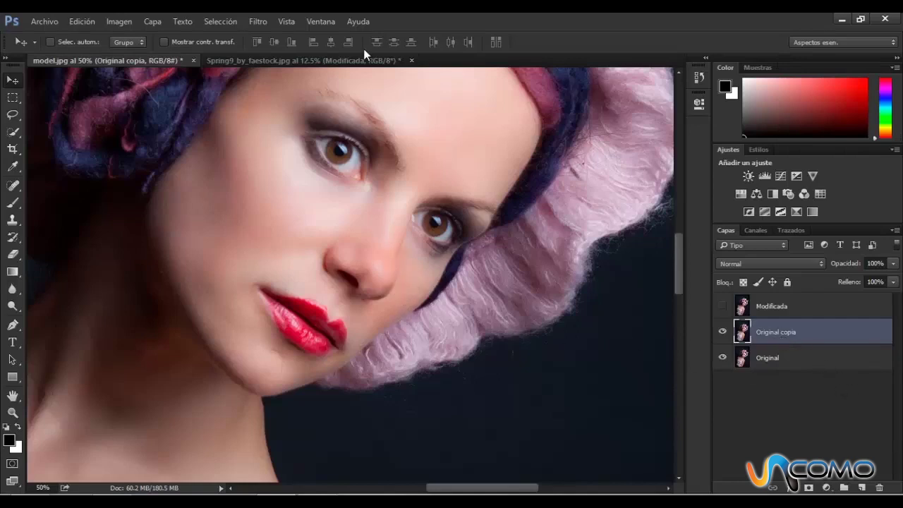
# Reopen Liquify on model.jpg and zoom the preview in on the model's face.
pyautogui.click(262, 21)
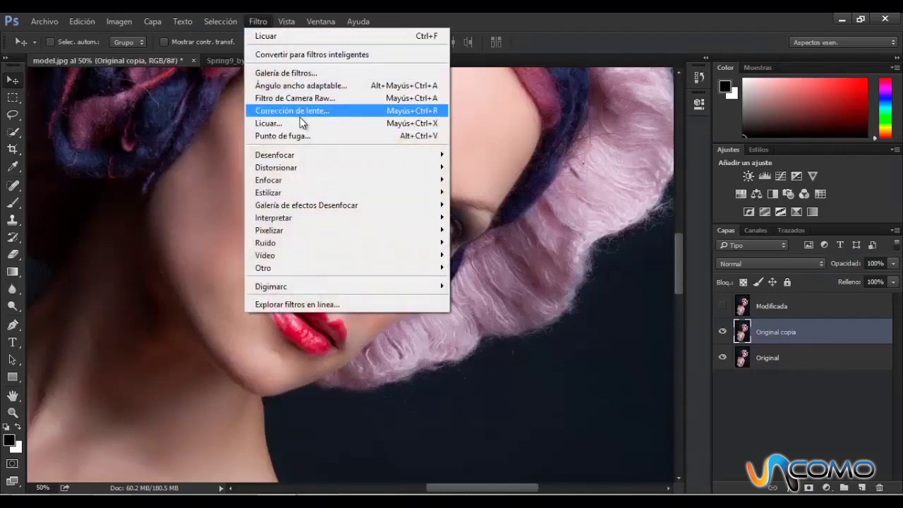
pyautogui.click(298, 124)
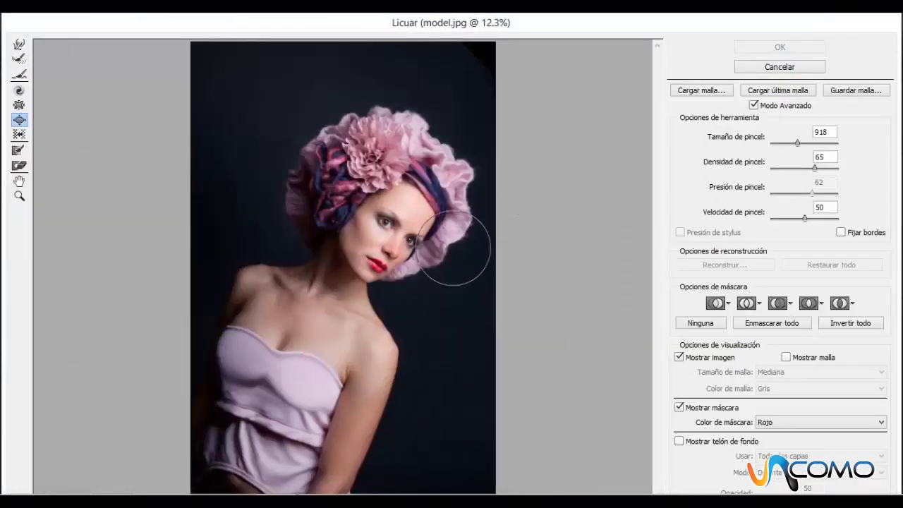
pyautogui.press('z')
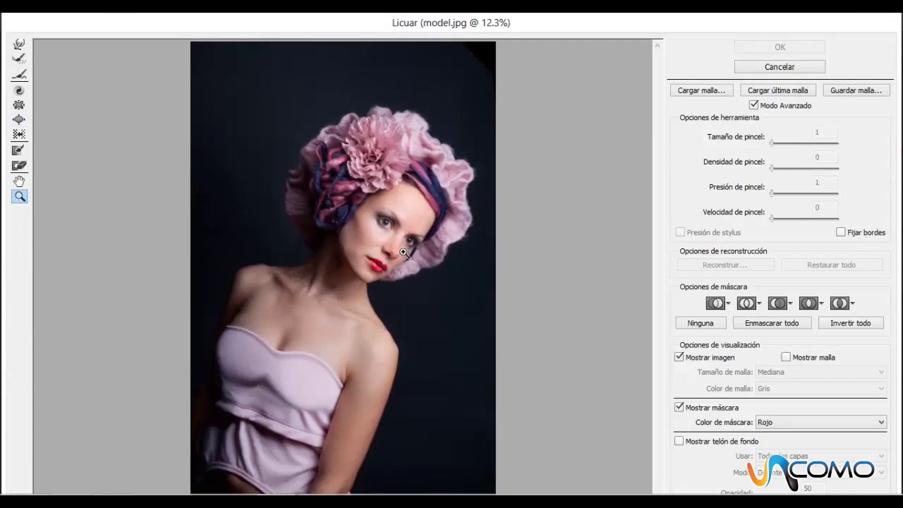
pyautogui.click(402, 252)
pyautogui.click(403, 251)
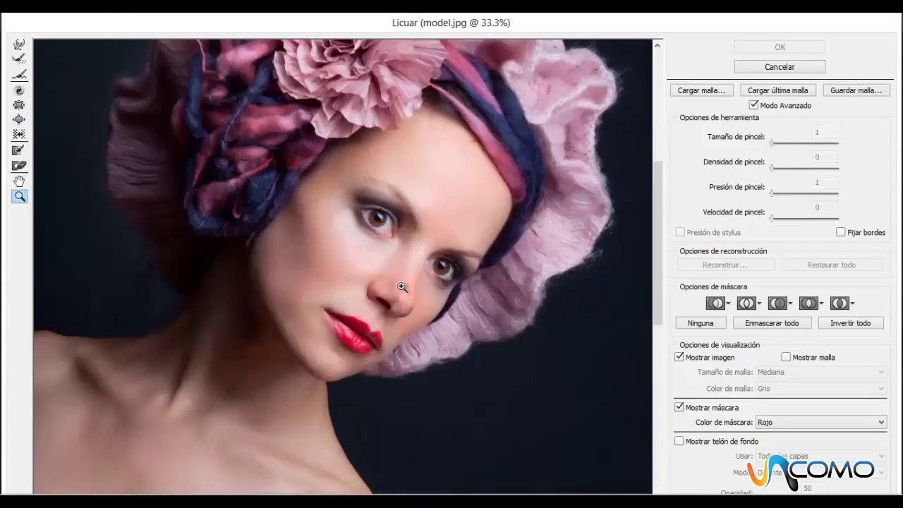
pyautogui.click(405, 289)
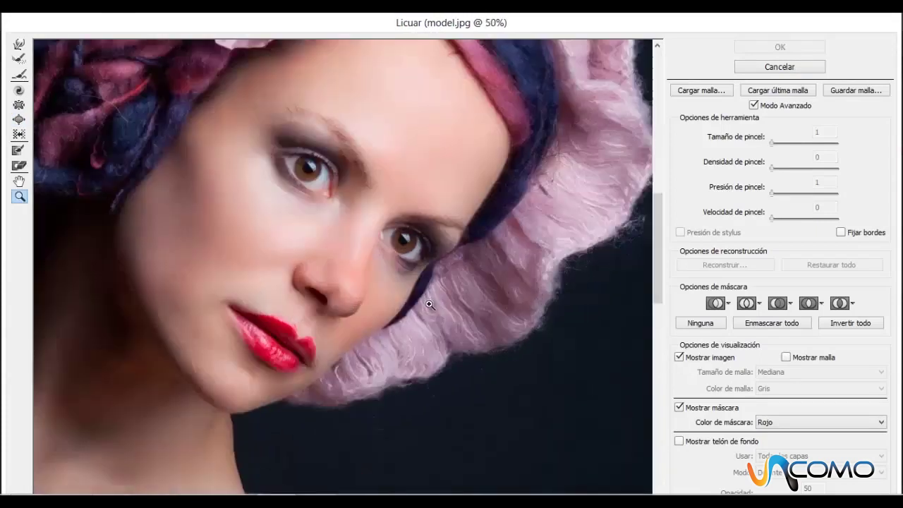
pyautogui.click(20, 119)
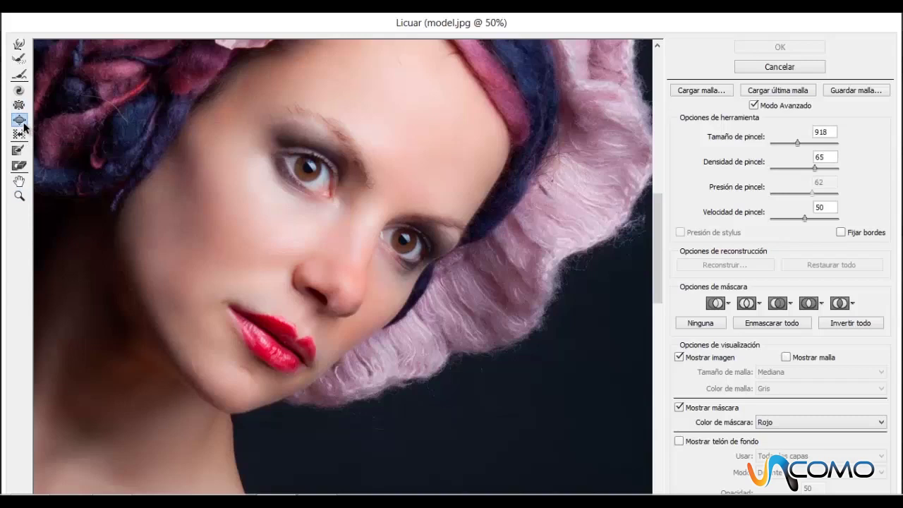
# Push the side of the nose inward with the Forward Warp brush (size 100, density 50, pressure 100).
pyautogui.click(19, 45)
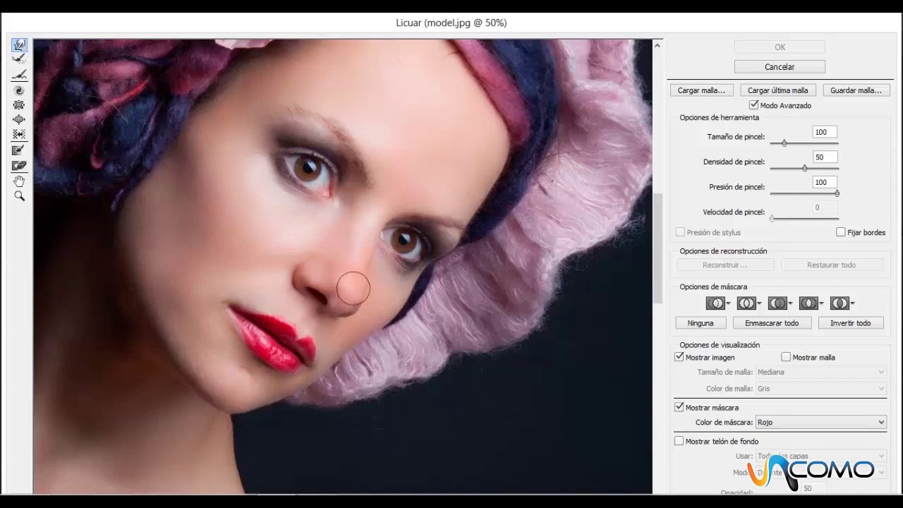
pyautogui.moveTo(351, 282)
pyautogui.mouseDown()
pyautogui.moveTo(365, 294)
pyautogui.moveTo(365, 277)
pyautogui.mouseUp()
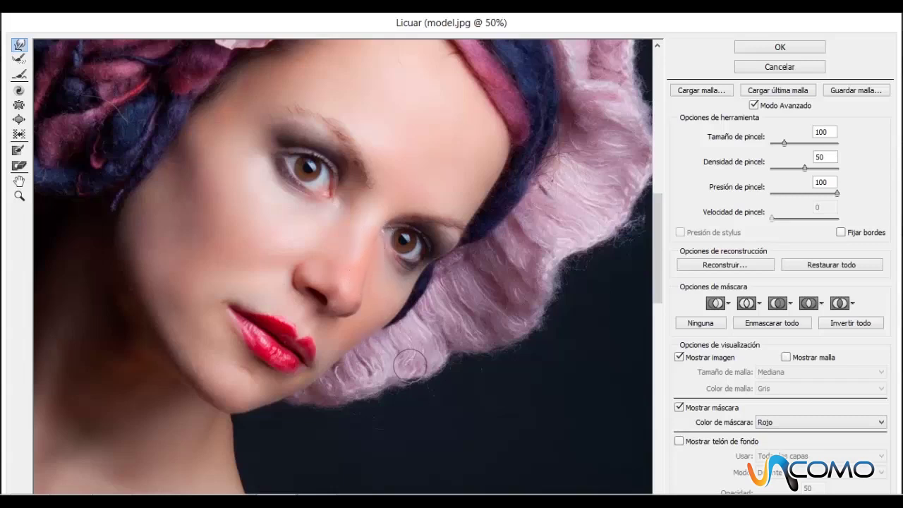
pyautogui.press('alt')
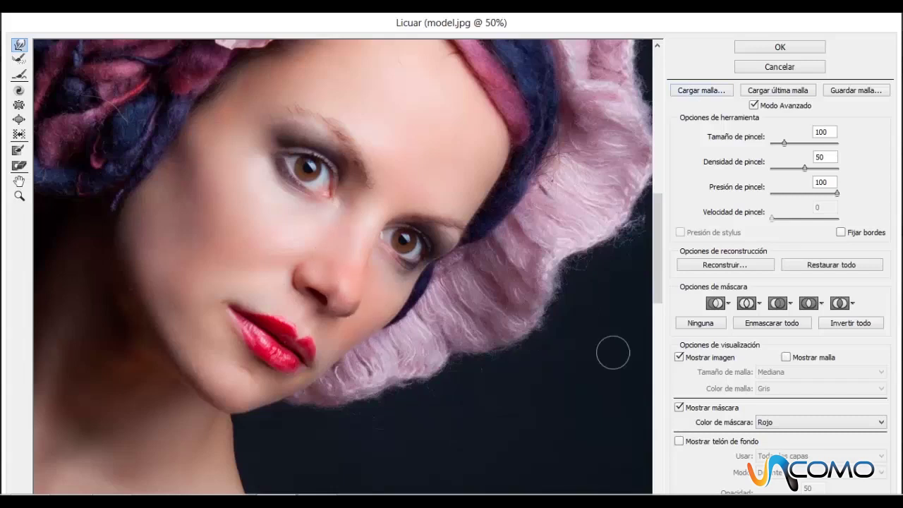
# Commit the Liquify nose slimming, toggle Original copia to compare, and fit the portrait on screen.
pyautogui.click(751, 43)
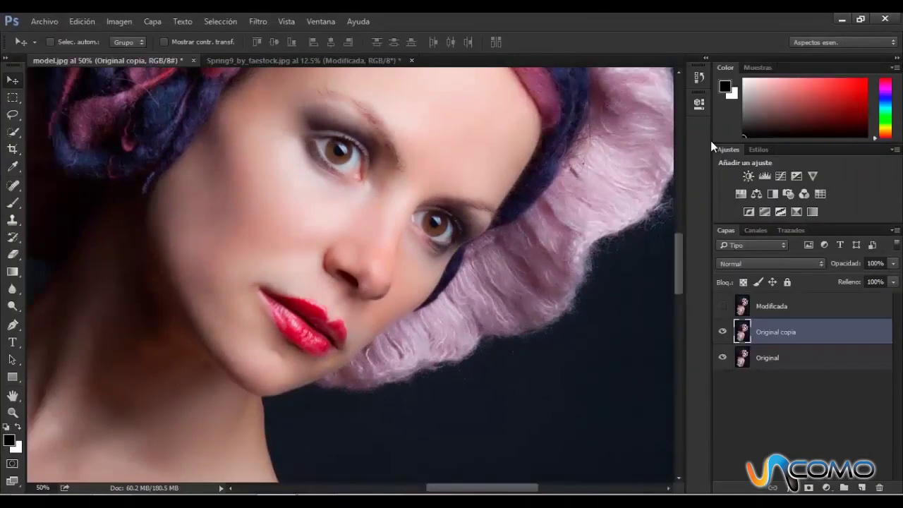
pyautogui.click(722, 332)
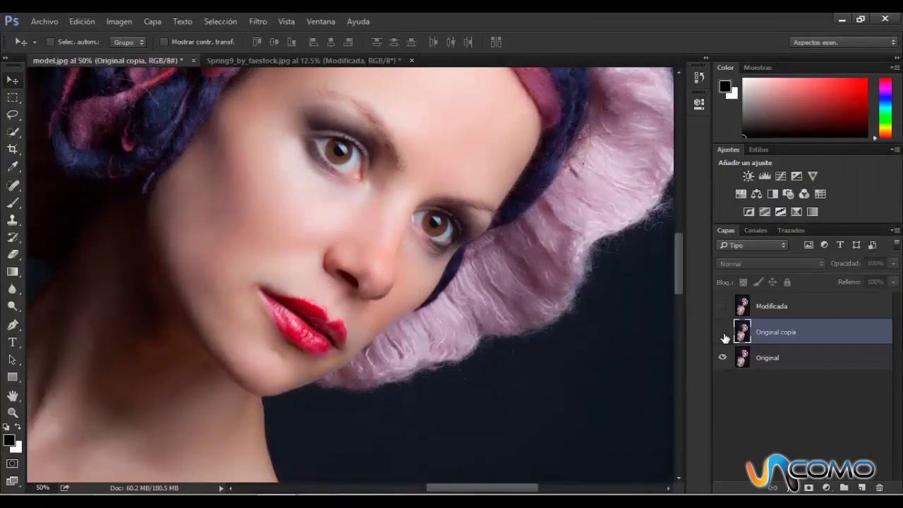
pyautogui.click(722, 332)
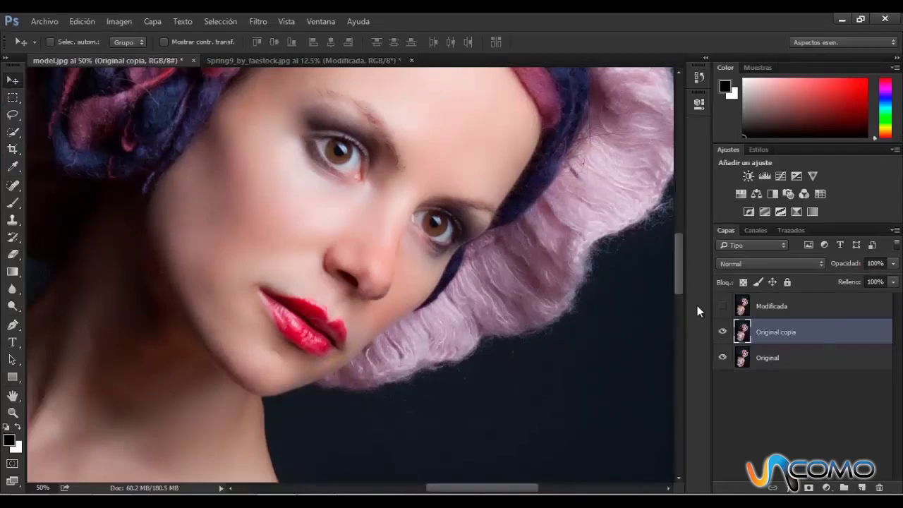
pyautogui.hotkey('ctrl', '0')
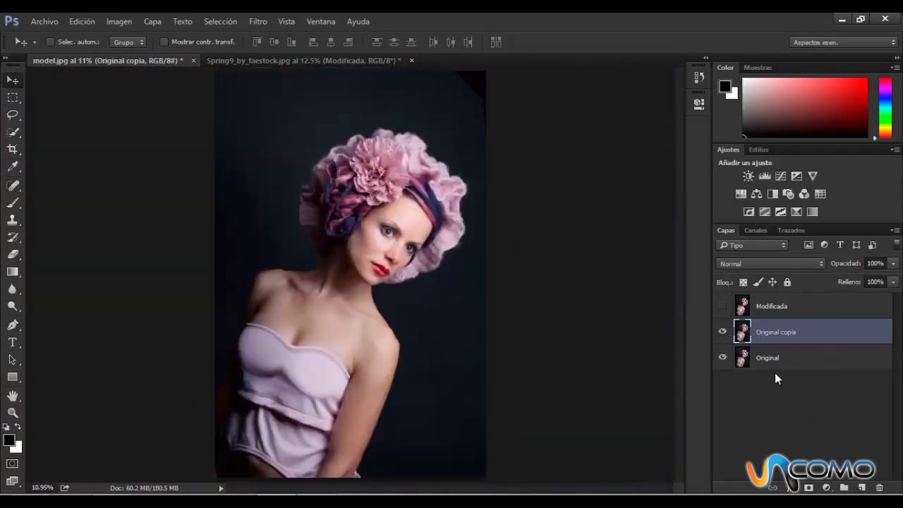